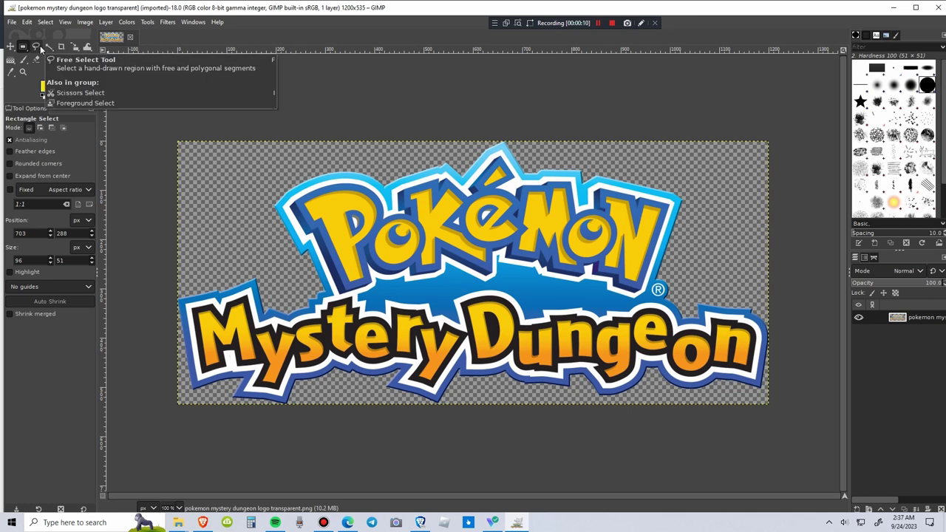
Fuzzy-select the blue outline and fill surrounding the logo lettering in add mode, raising the threshold to about 160.
left_click(48, 47)
left_click(48, 49)
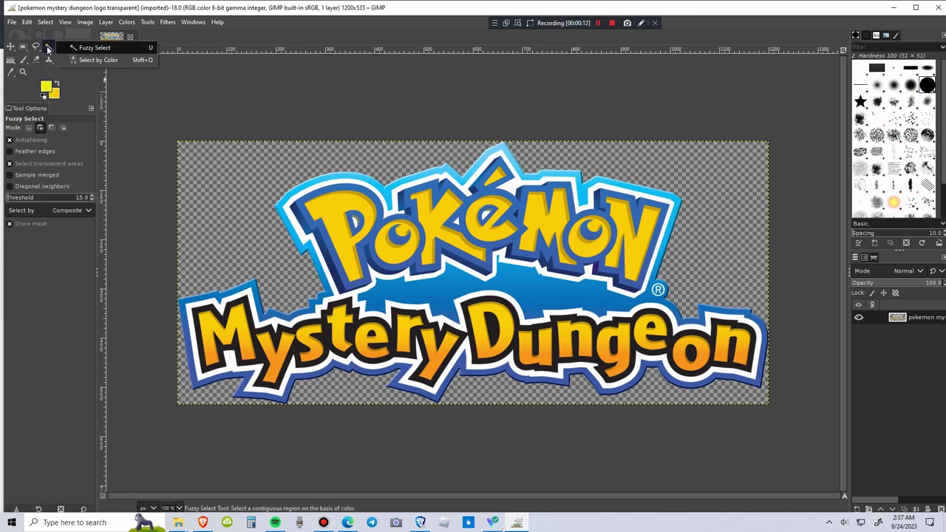
left_click(96, 48)
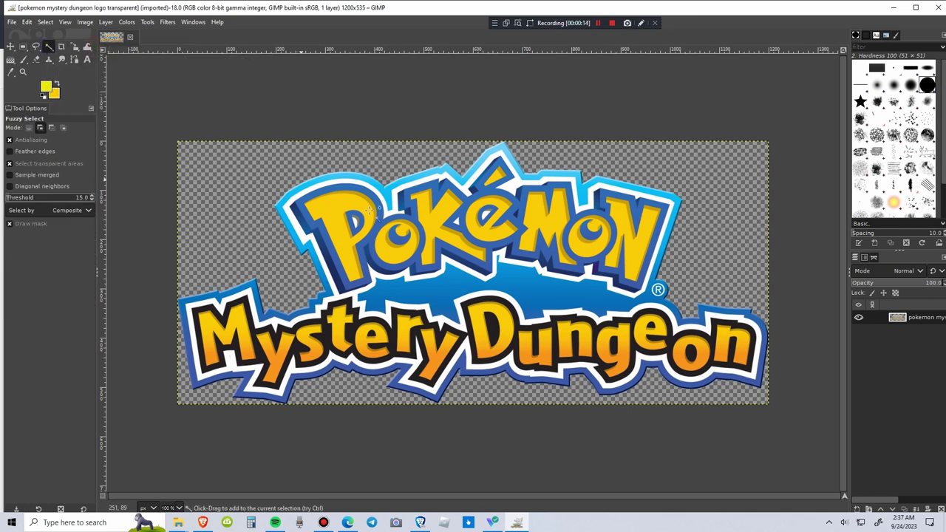
left_click_drag(390, 191, 488, 187)
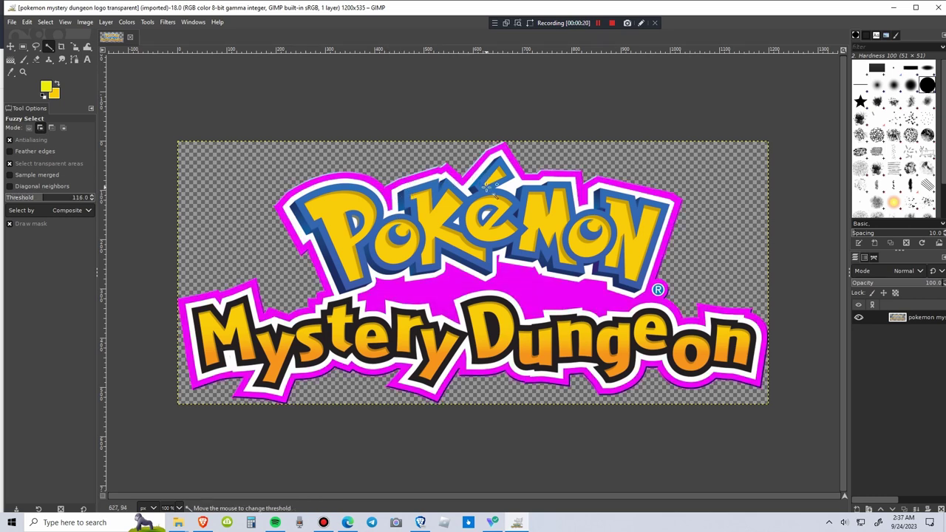
left_click_drag(506, 182, 525, 204)
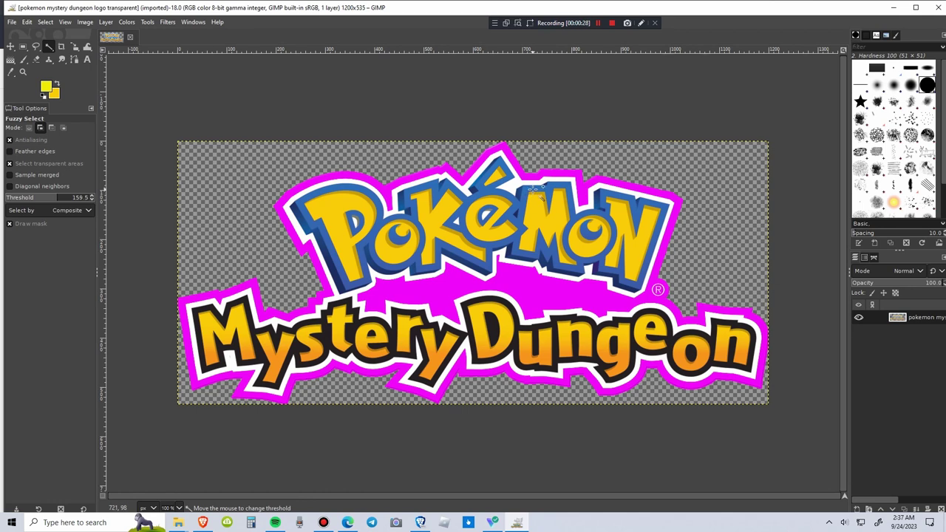
left_click_drag(539, 191, 233, 215)
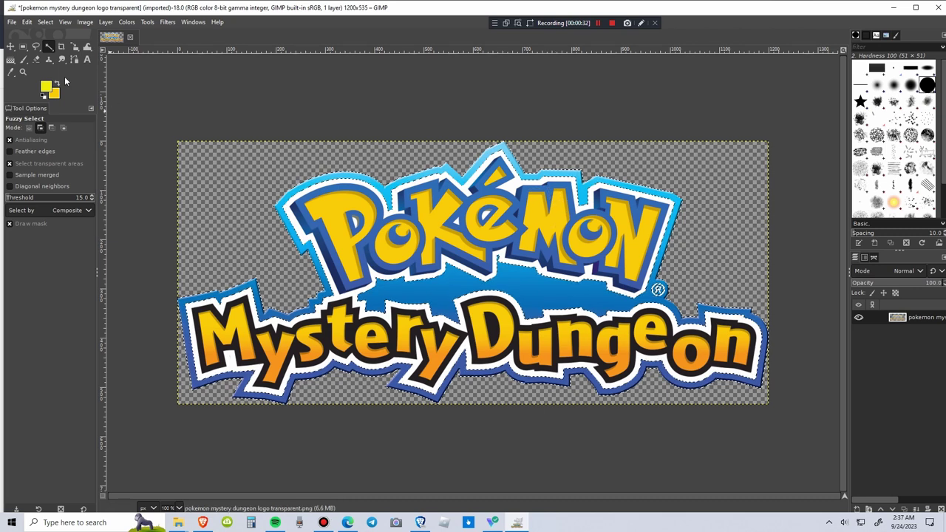
Pick the dusty pink of the drawing in the other open image as foreground colour and return to the logo.
left_click(23, 60)
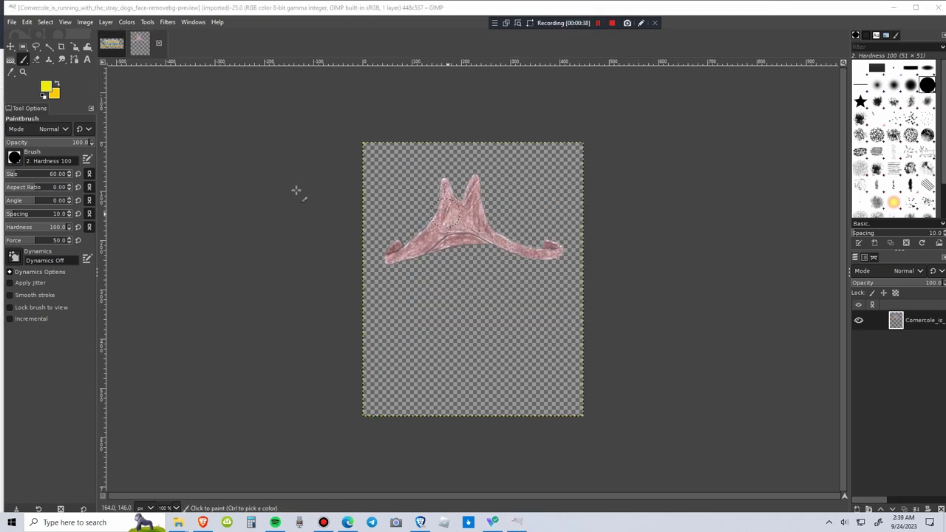
left_click(11, 72)
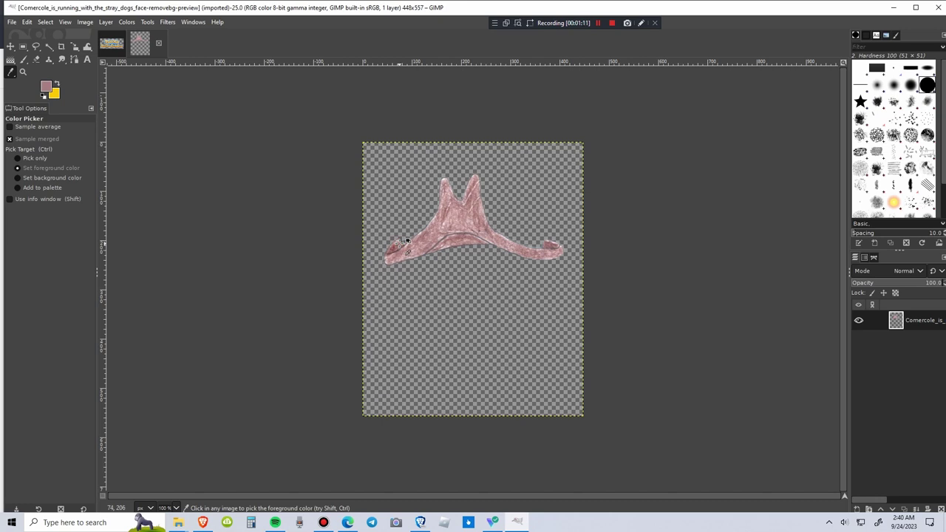
left_click(113, 43)
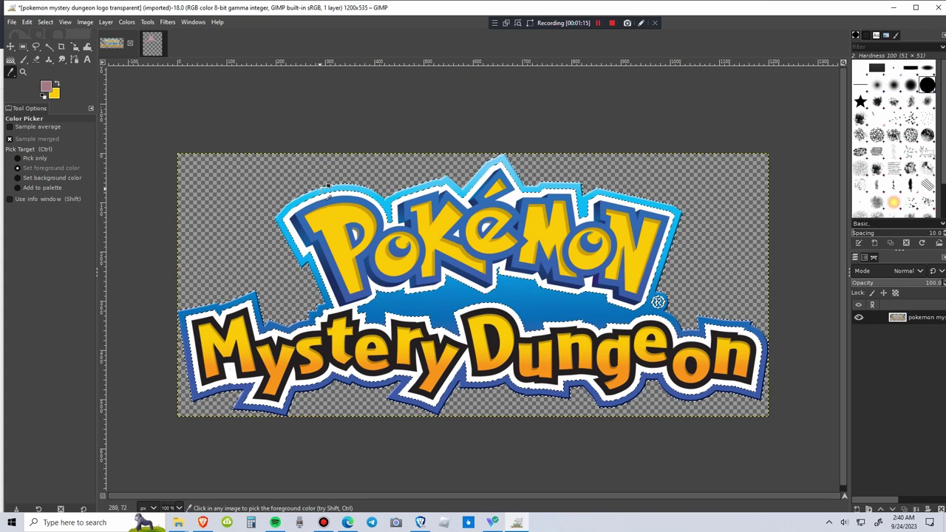
Paint over the whole selected blue outline and fill of the logo with the dusty pink, using the size 60 Paintbrush.
left_click(22, 61)
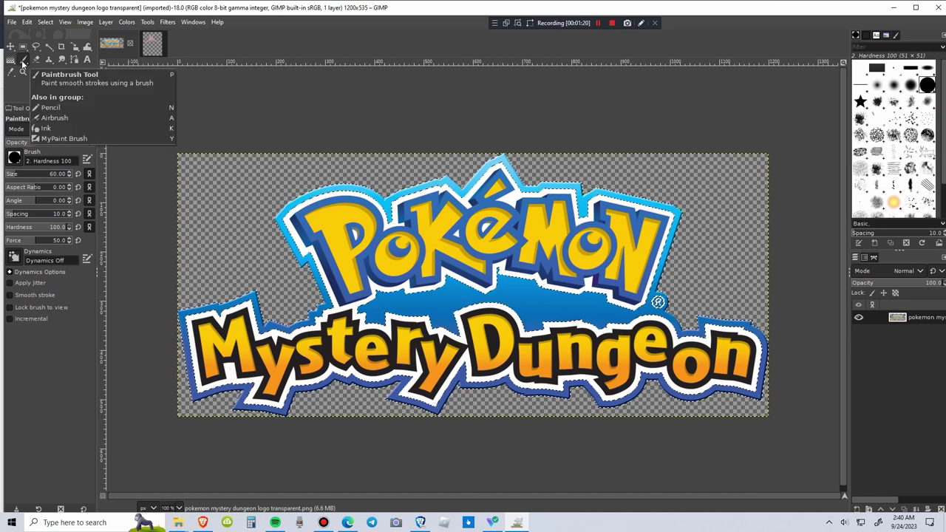
mouse_move(333, 196)
left_mouse_down()
mouse_move(297, 203)
mouse_move(285, 224)
mouse_move(309, 295)
mouse_move(266, 308)
mouse_move(252, 291)
mouse_move(262, 318)
mouse_move(254, 308)
mouse_move(195, 326)
mouse_move(199, 402)
mouse_move(236, 399)
mouse_move(241, 419)
mouse_move(241, 383)
mouse_move(241, 398)
mouse_move(280, 403)
mouse_move(332, 378)
mouse_move(401, 378)
mouse_move(415, 394)
mouse_move(404, 410)
mouse_move(417, 414)
mouse_move(444, 410)
mouse_move(469, 381)
mouse_move(507, 393)
mouse_move(449, 386)
mouse_move(537, 404)
mouse_move(581, 393)
mouse_move(604, 407)
mouse_move(624, 406)
mouse_move(639, 389)
mouse_move(615, 399)
mouse_move(744, 397)
mouse_move(758, 377)
mouse_move(760, 343)
mouse_move(728, 326)
mouse_move(684, 331)
mouse_move(660, 289)
mouse_move(653, 310)
mouse_move(625, 316)
mouse_move(576, 310)
mouse_move(600, 298)
mouse_move(535, 299)
mouse_move(557, 309)
mouse_move(526, 325)
mouse_move(521, 309)
mouse_move(532, 326)
mouse_move(499, 290)
mouse_move(469, 302)
mouse_move(450, 289)
mouse_move(466, 300)
mouse_move(452, 301)
mouse_move(451, 325)
mouse_move(414, 295)
mouse_move(388, 301)
mouse_move(411, 318)
mouse_move(383, 322)
left_mouse_up()
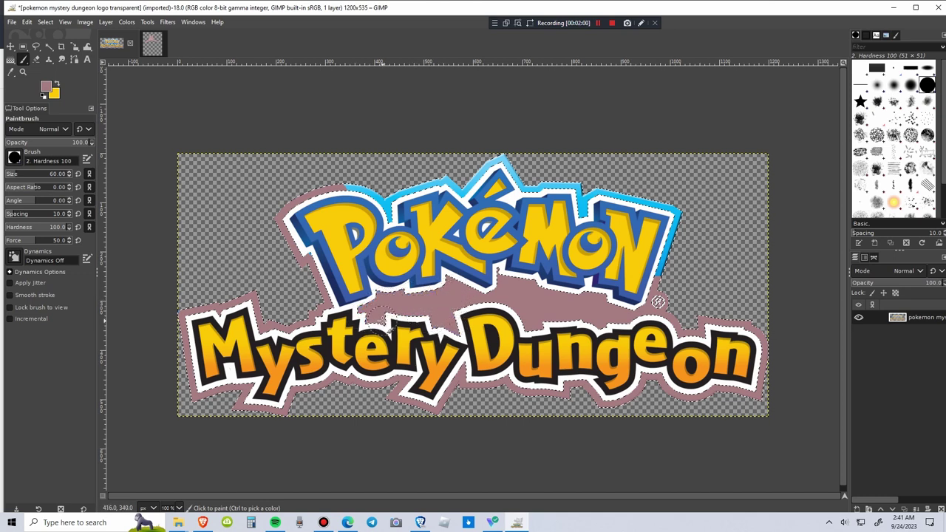
mouse_move(342, 191)
left_mouse_down()
mouse_move(368, 184)
mouse_move(388, 220)
mouse_move(388, 200)
mouse_move(401, 193)
mouse_move(469, 198)
mouse_move(486, 166)
mouse_move(498, 171)
mouse_move(504, 158)
mouse_move(504, 176)
mouse_move(503, 157)
mouse_move(531, 194)
mouse_move(566, 196)
mouse_move(580, 209)
mouse_move(584, 194)
mouse_move(599, 204)
mouse_move(633, 201)
mouse_move(658, 253)
left_mouse_up()
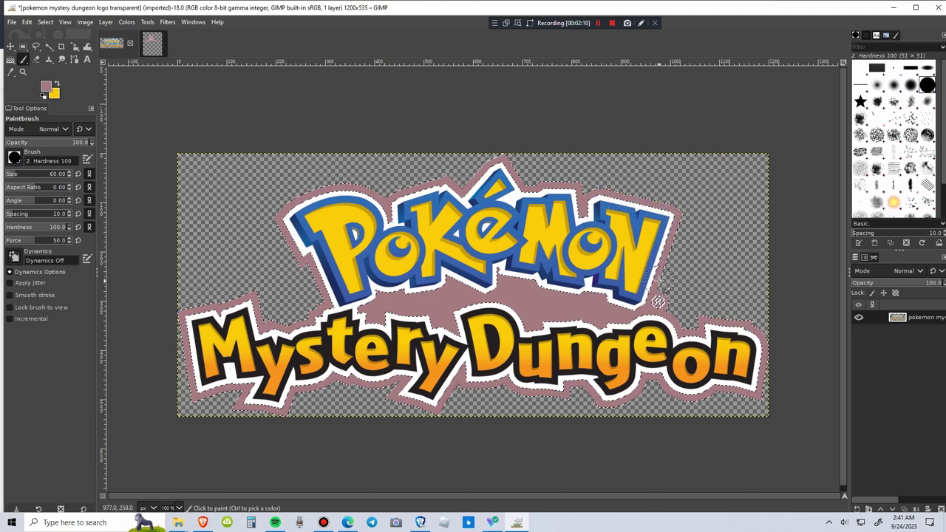
left_click_drag(657, 301, 657, 303)
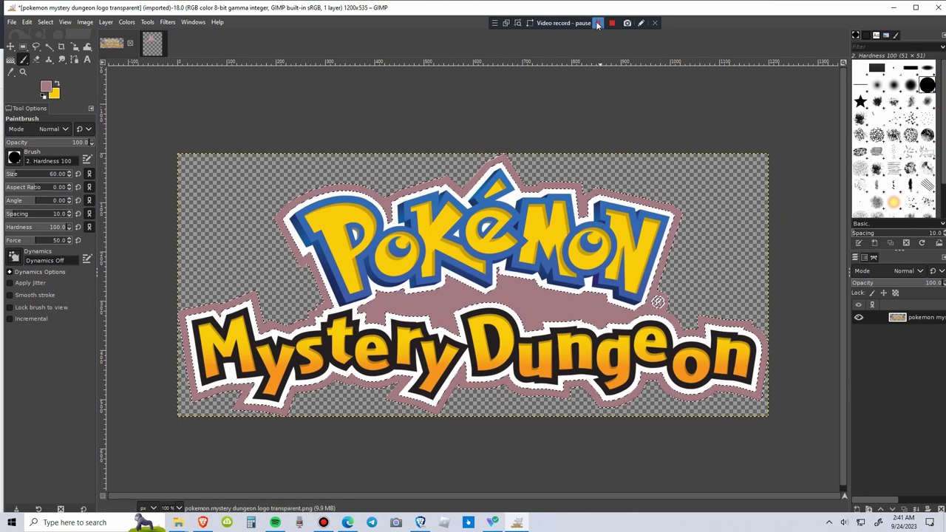
left_click(598, 24)
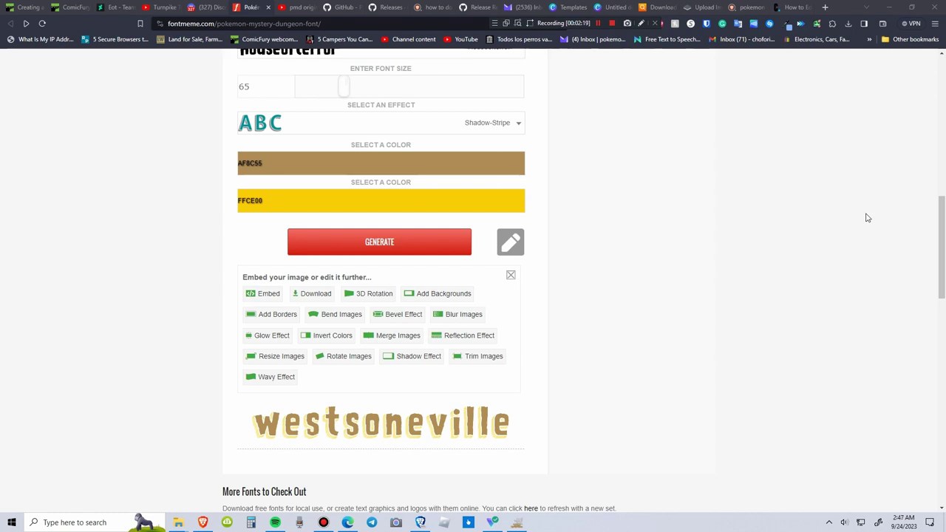
Look over the Pokémon Mystery Dungeon font page on Font Meme in the browser, and view the Canva logo design.
left_click_drag(943, 259, 936, 107)
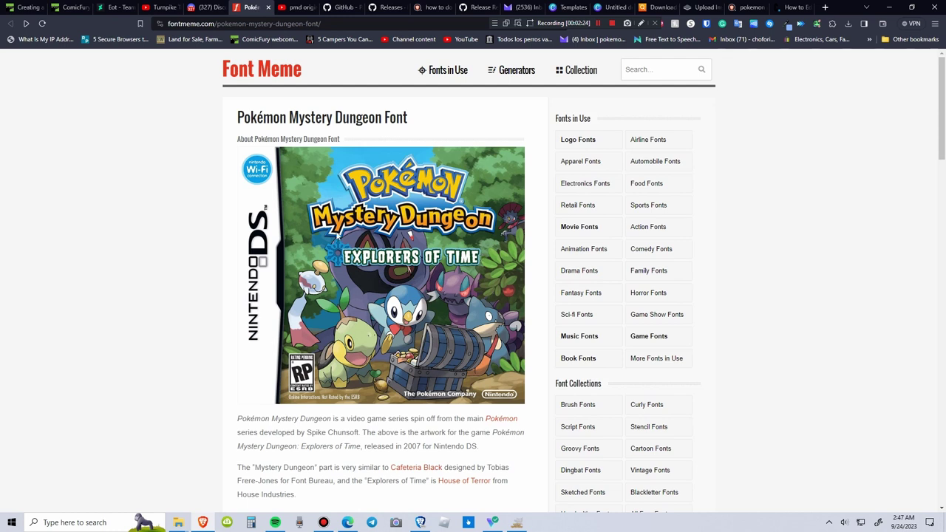
left_click_drag(941, 144, 943, 107)
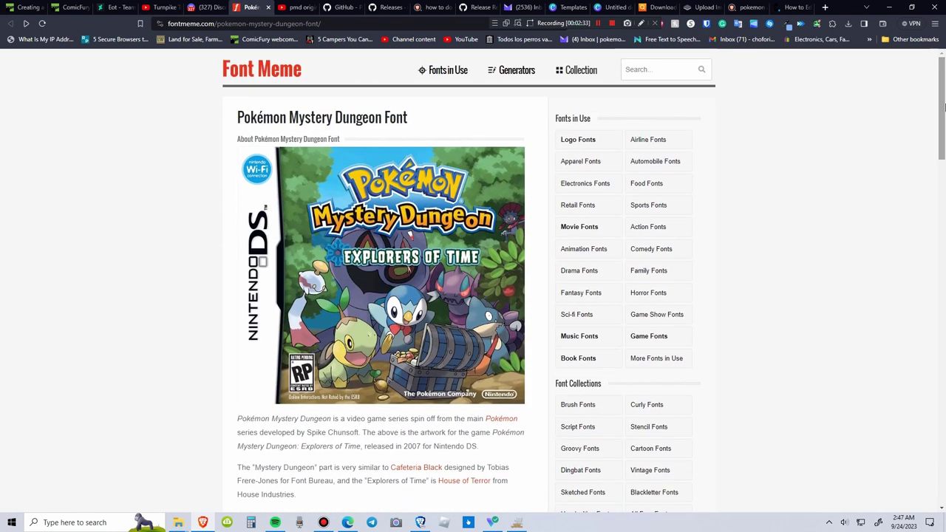
left_click(609, 7)
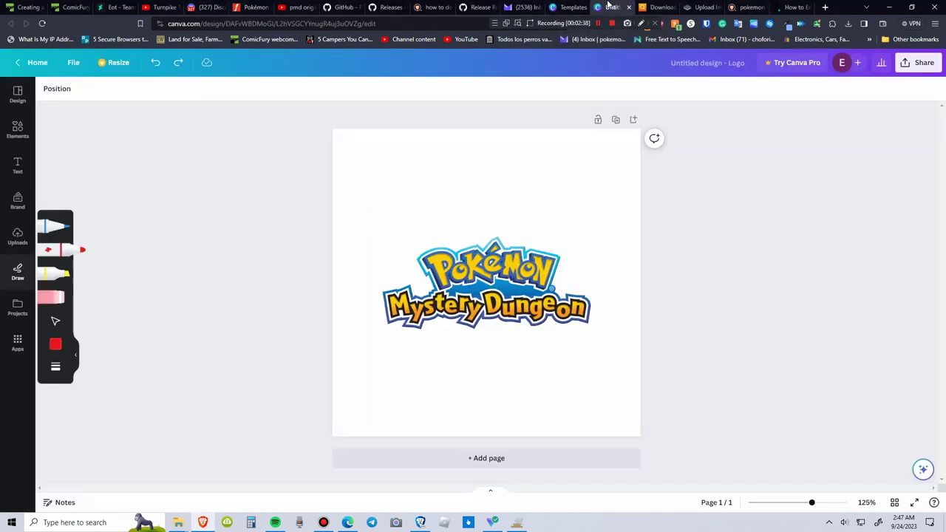
left_click(598, 23)
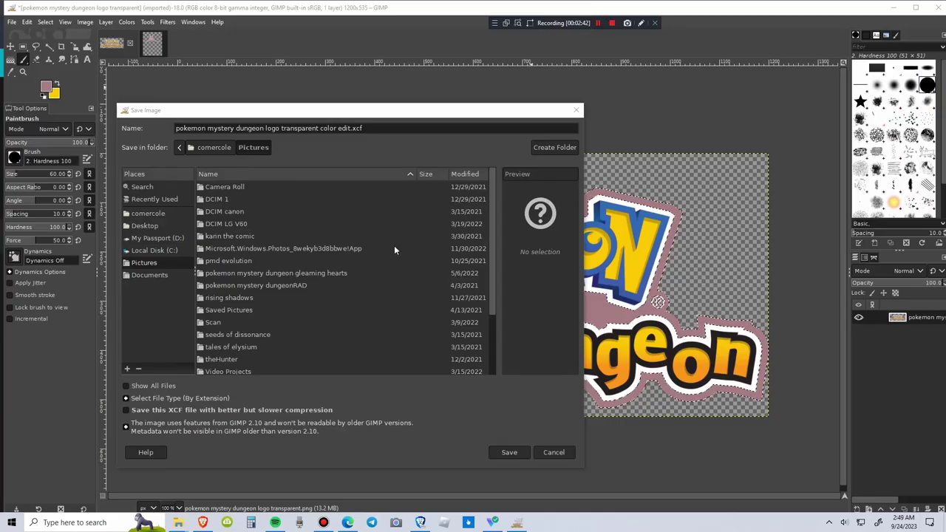
Save the recoloured logo in the Pictures folder as "pokemon mystery dungeon logo transparent color edit.xcf".
left_click(338, 128)
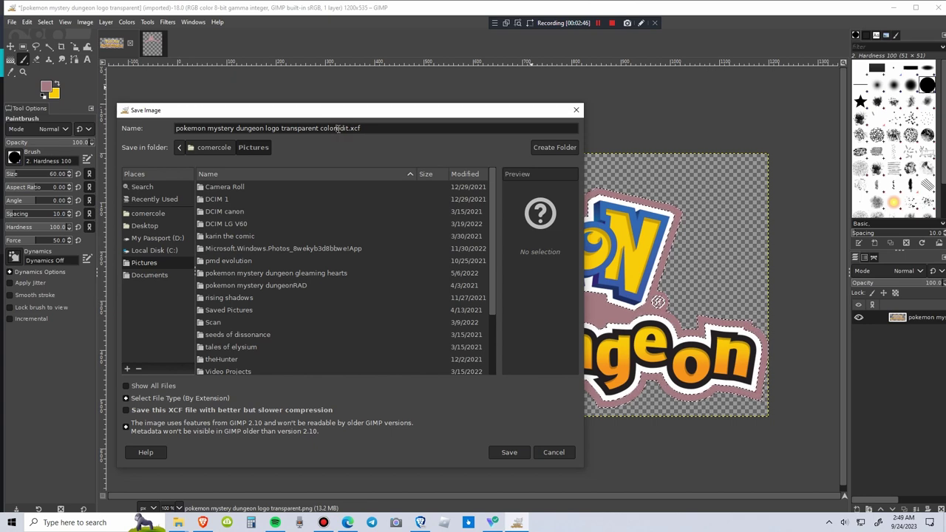
left_click(515, 453)
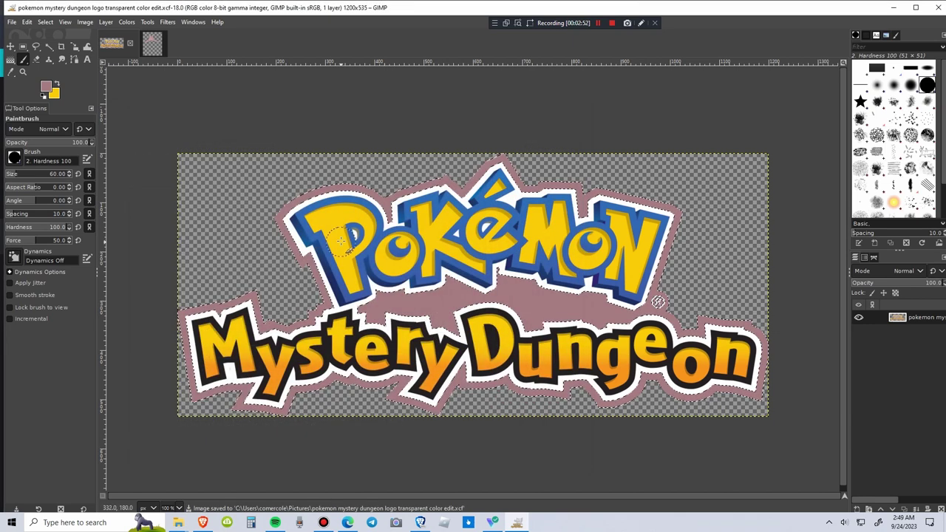
left_click(892, 9)
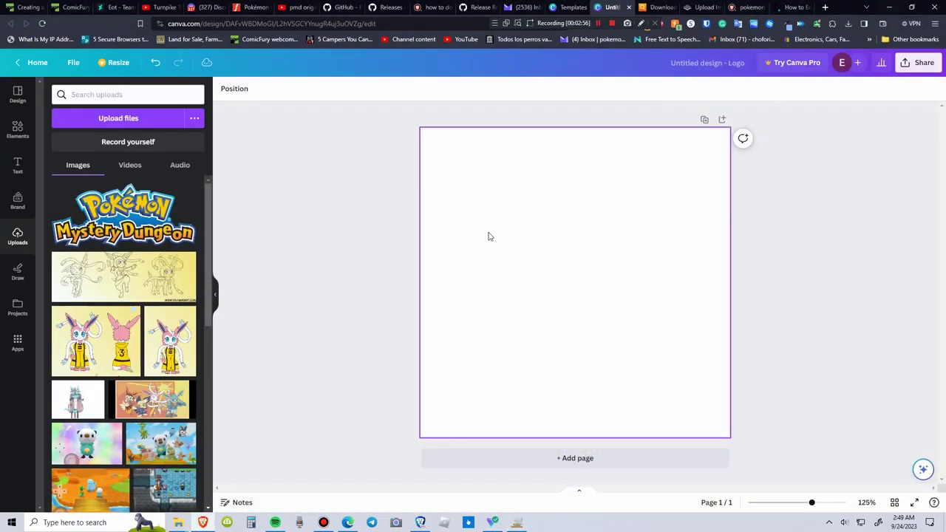
mouse_move(188, 526)
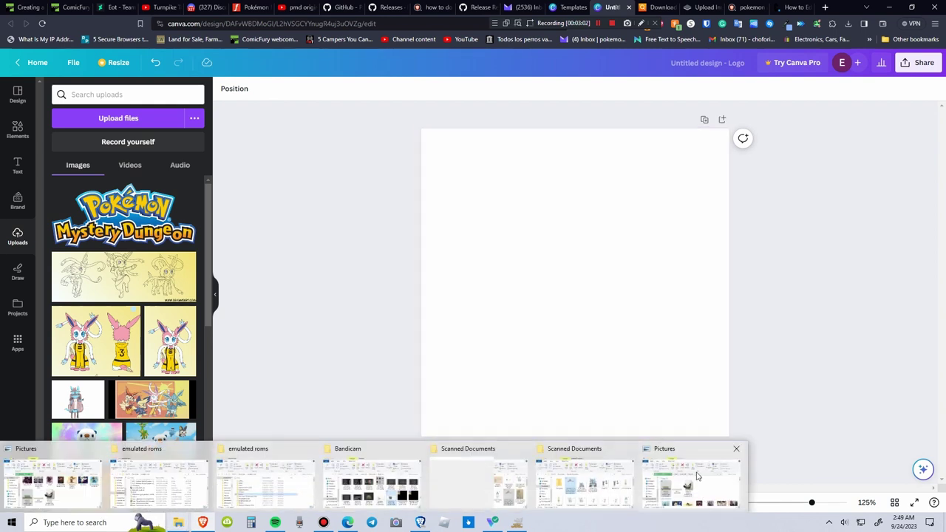
left_click(703, 464)
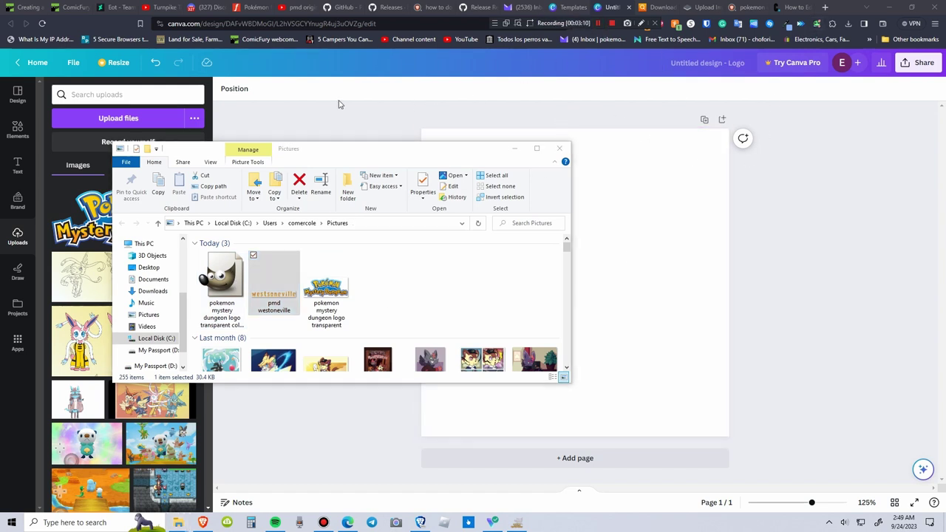
left_click(165, 94)
type("oo")
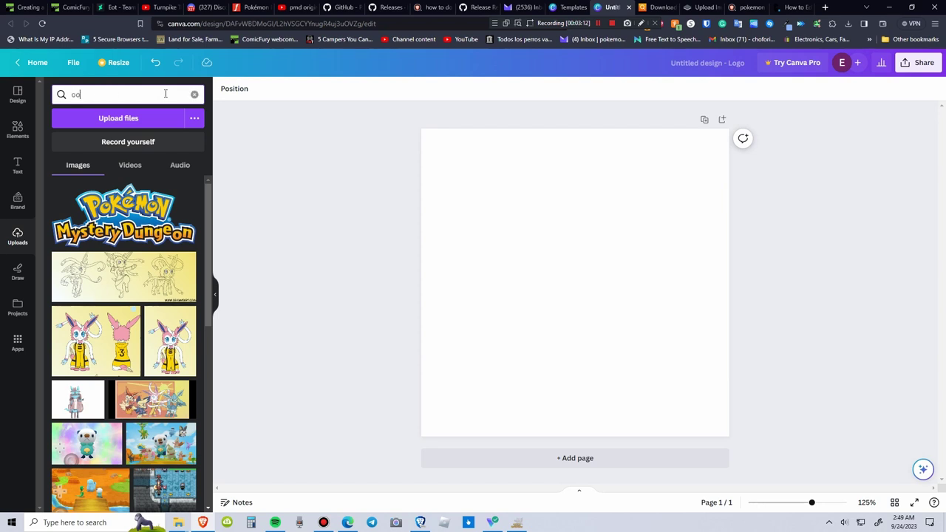
key("BackSpace")
key("BackSpace")
key("BackSpace")
type("i")
key("BackSpace")
key("BackSpace")
key("BackSpace")
key("BackSpace")
key("BackSpace")
key("BackSpace")
key("BackSpace")
key("BackSpace")
key("BackSpace")
Switch to GIMP and export the logo to Pictures as "pokemon mystery dungeon logo transparent color edit.png" with the offered PNG options.
left_click(517, 522)
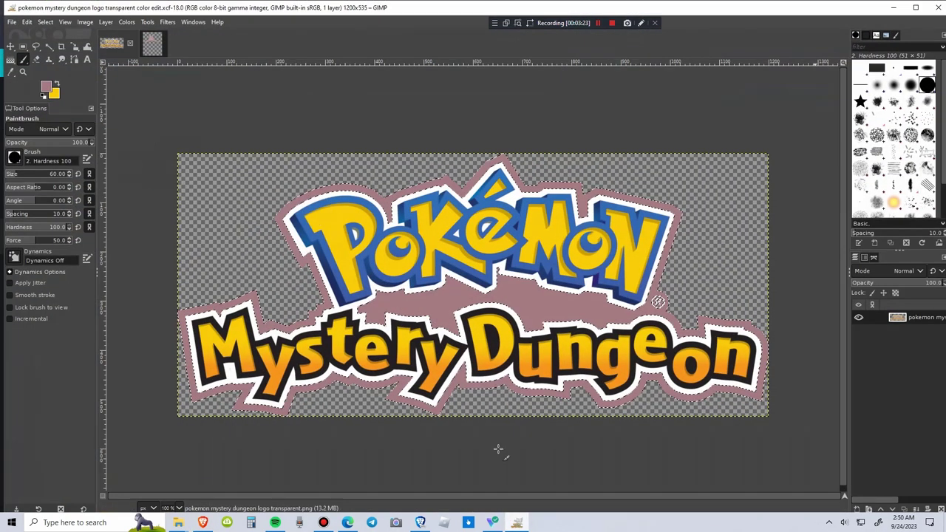
left_click(12, 22)
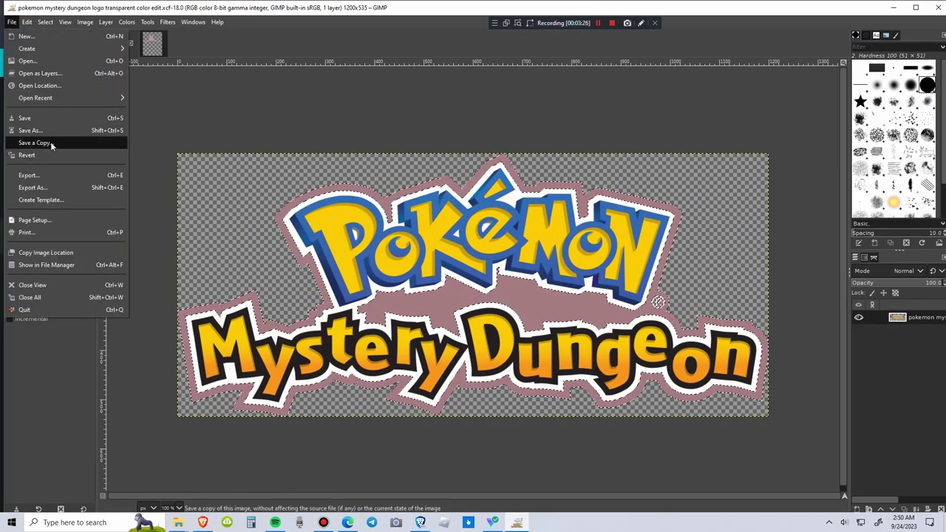
left_click(52, 187)
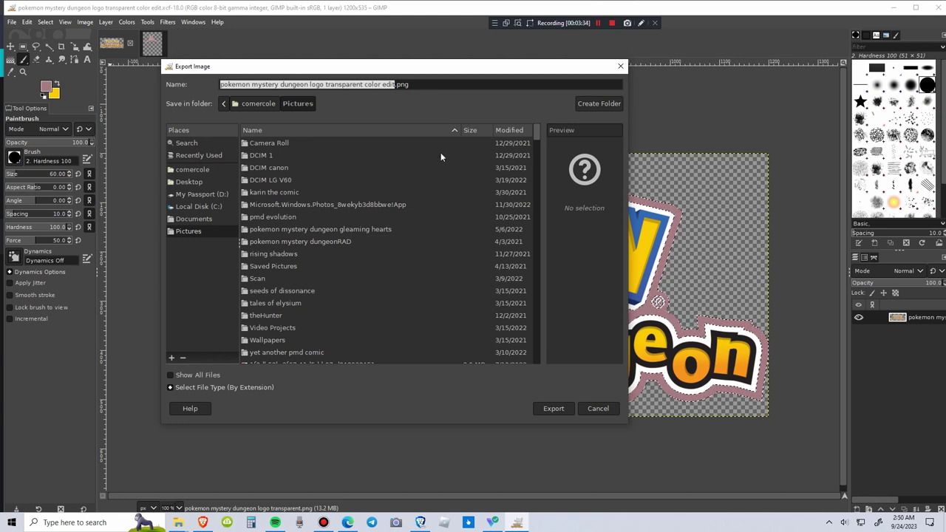
left_click(552, 411)
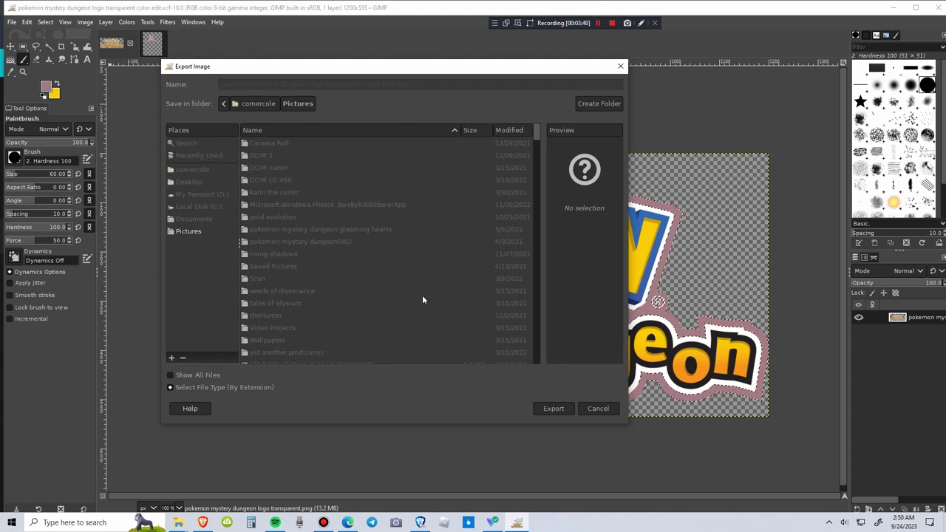
left_click(552, 409)
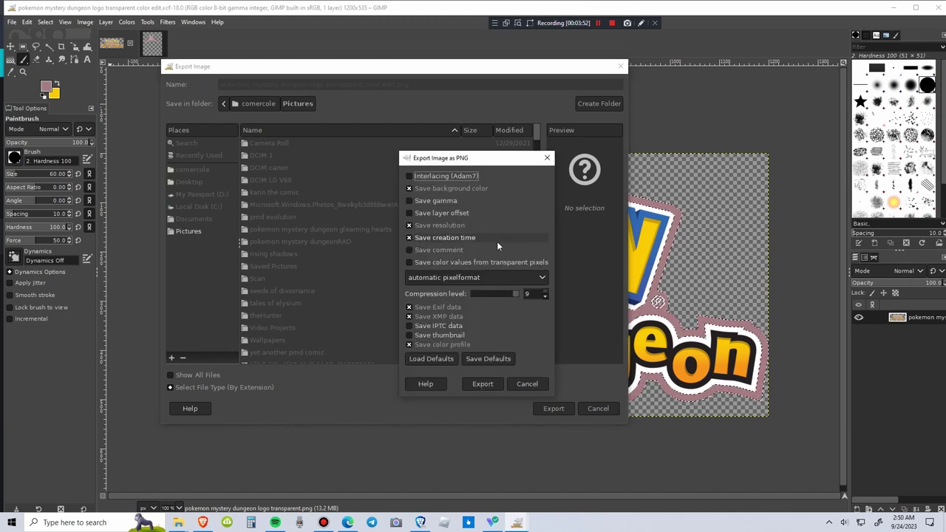
left_click(489, 383)
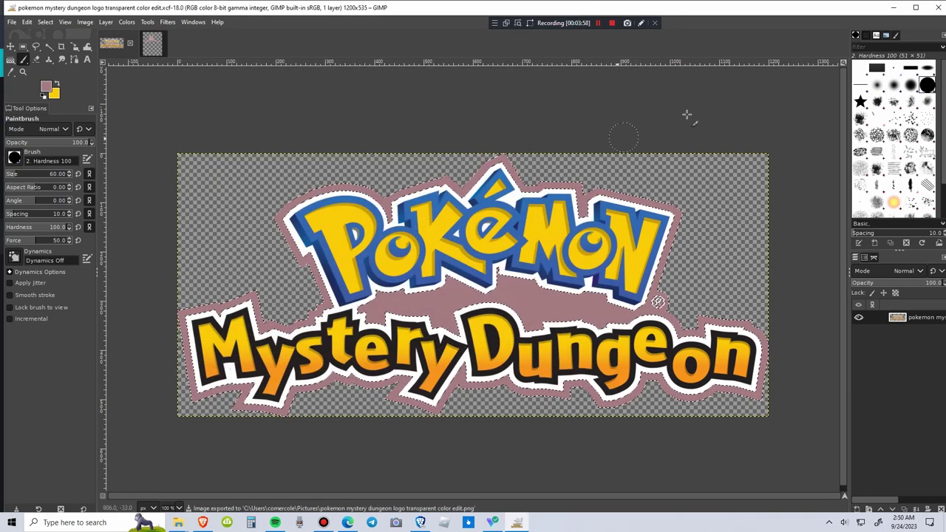
Add the exported pink-outlined logo PNG from the Pictures folder to the blank Canva page and place it in the page's upper part.
left_click(891, 9)
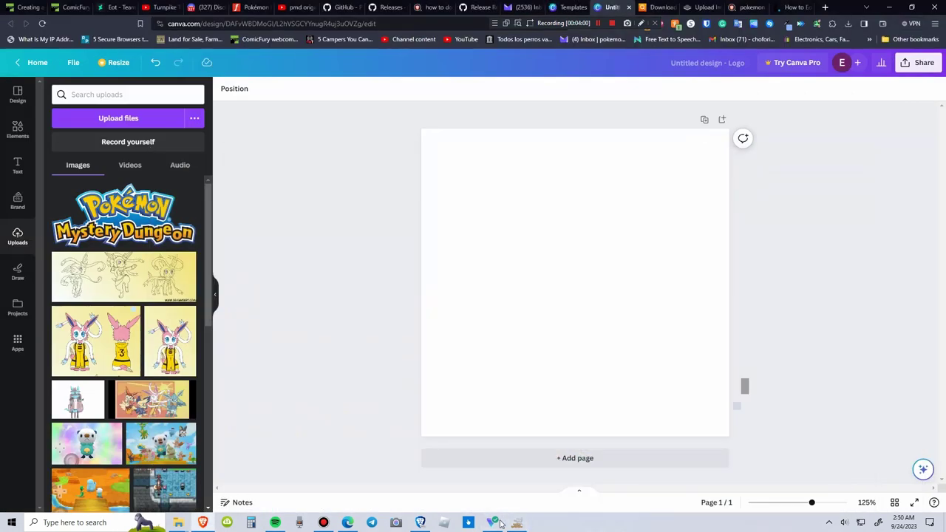
mouse_move(180, 523)
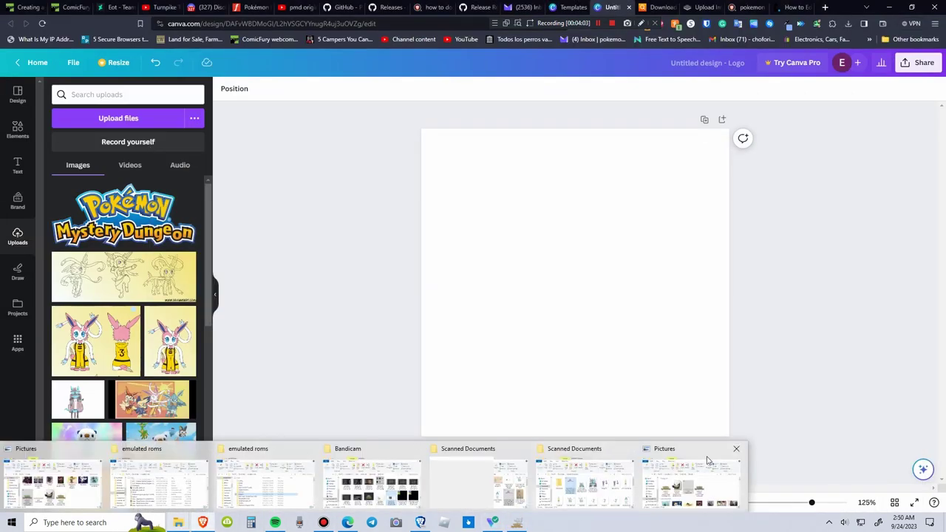
left_click(707, 460)
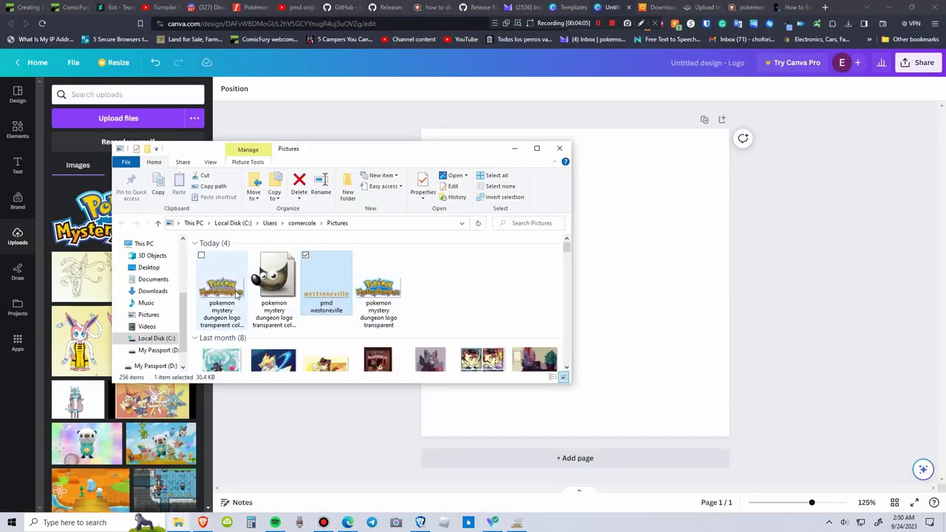
left_click(221, 292)
left_click_drag(234, 322, 635, 270)
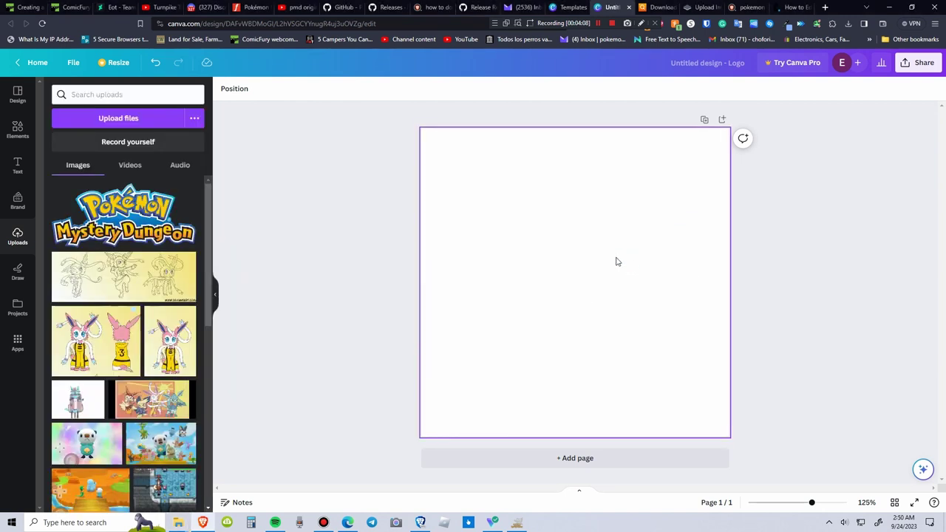
left_click_drag(563, 296, 572, 201)
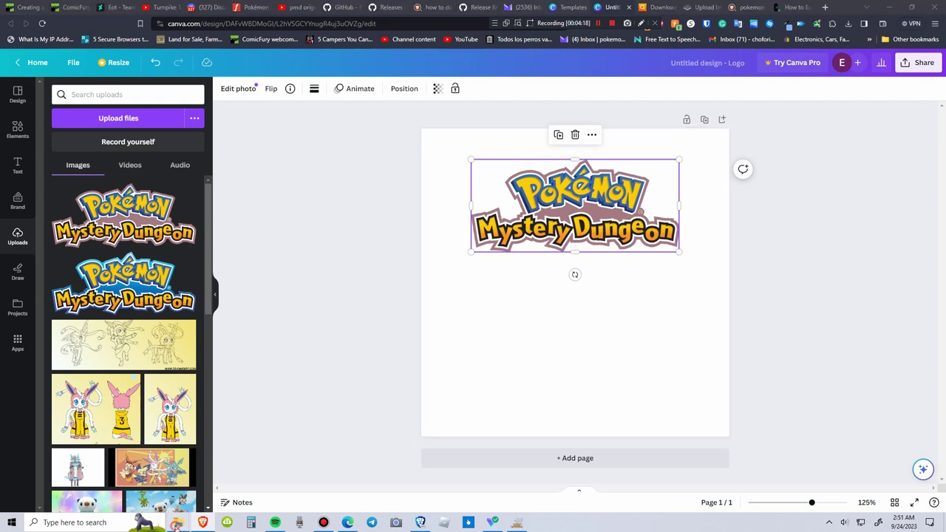
Add the "pmd westsoneville" image from the Pictures folder to the Canva page and place it centred below the logo.
mouse_move(178, 521)
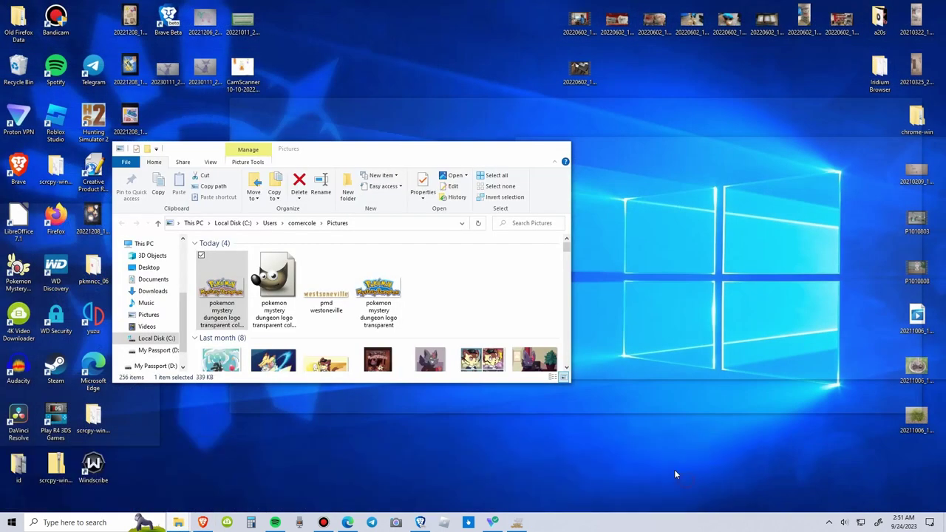
left_click(687, 483)
left_click(326, 288)
left_click_drag(326, 288, 627, 327)
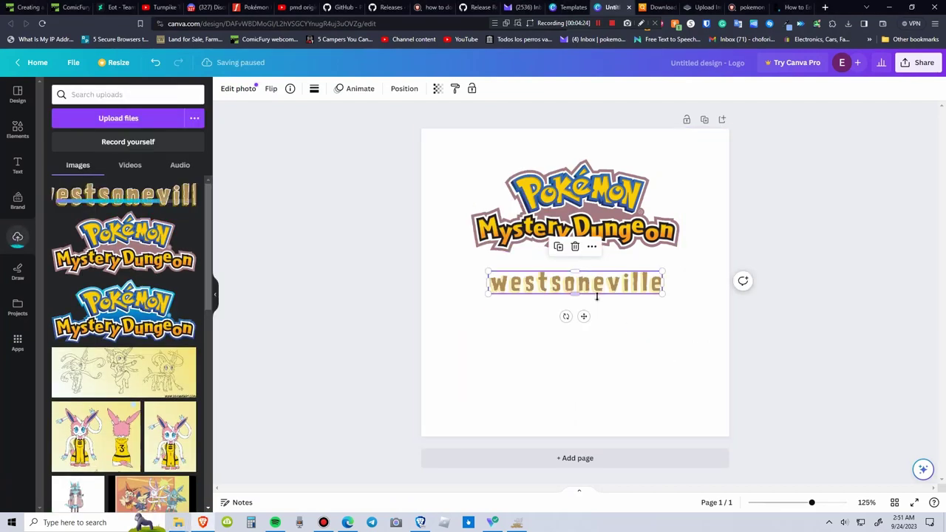
mouse_move(607, 279)
left_mouse_down()
mouse_move(604, 335)
mouse_move(606, 279)
mouse_move(606, 294)
left_mouse_up()
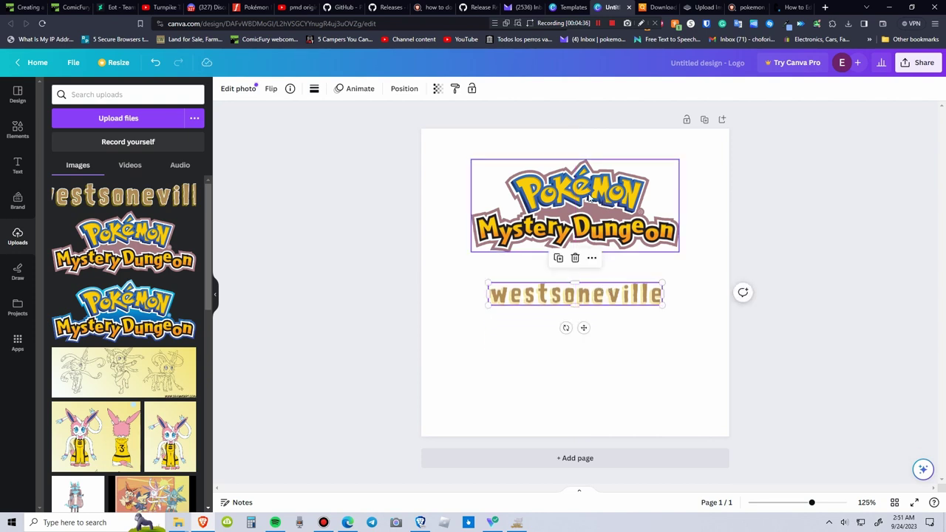
Move the logo down the page, check the cover art on Font Meme, and shift the westsoneville image lower beneath the logo.
left_click(589, 198)
left_click_drag(589, 198, 589, 224)
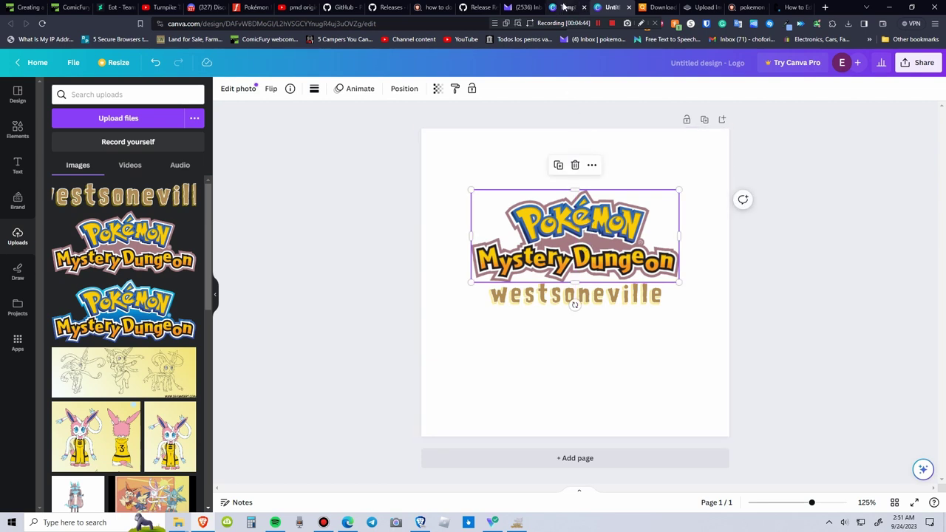
left_click(251, 7)
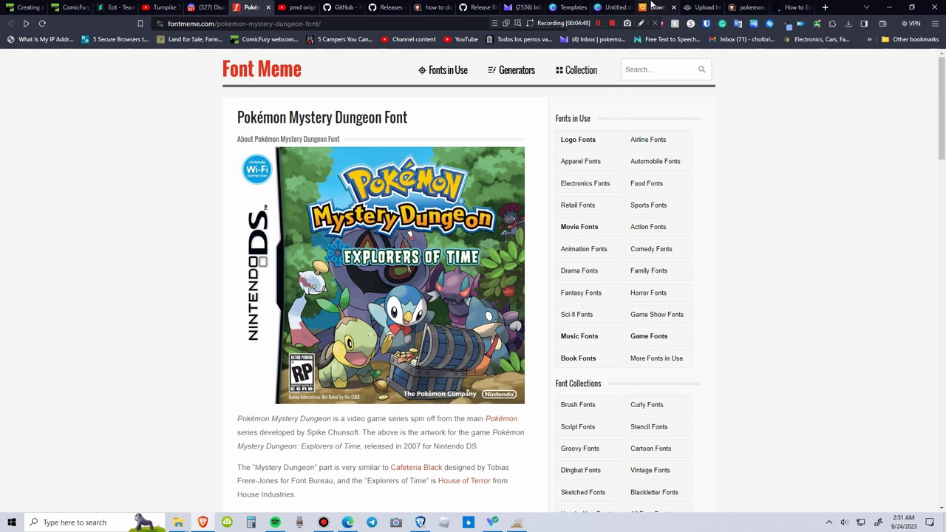
left_click(611, 7)
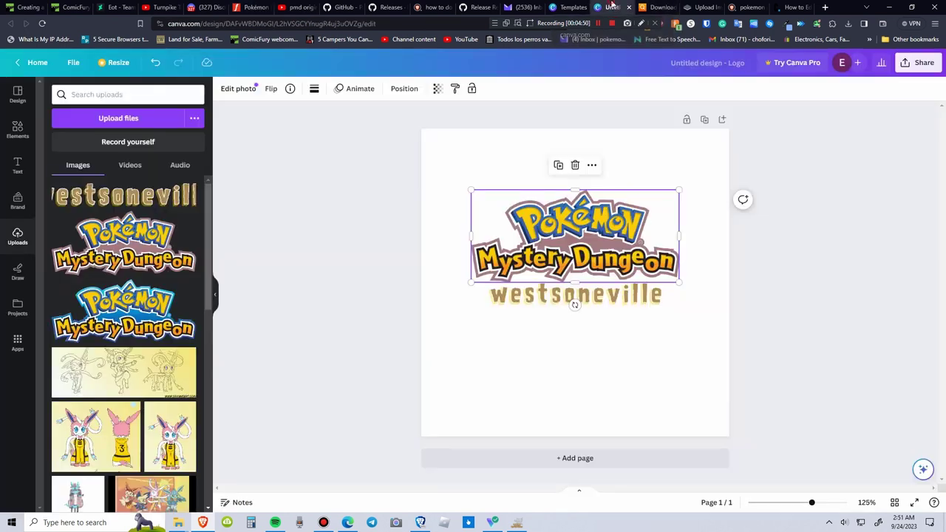
left_click(594, 297)
left_click_drag(594, 297, 599, 318)
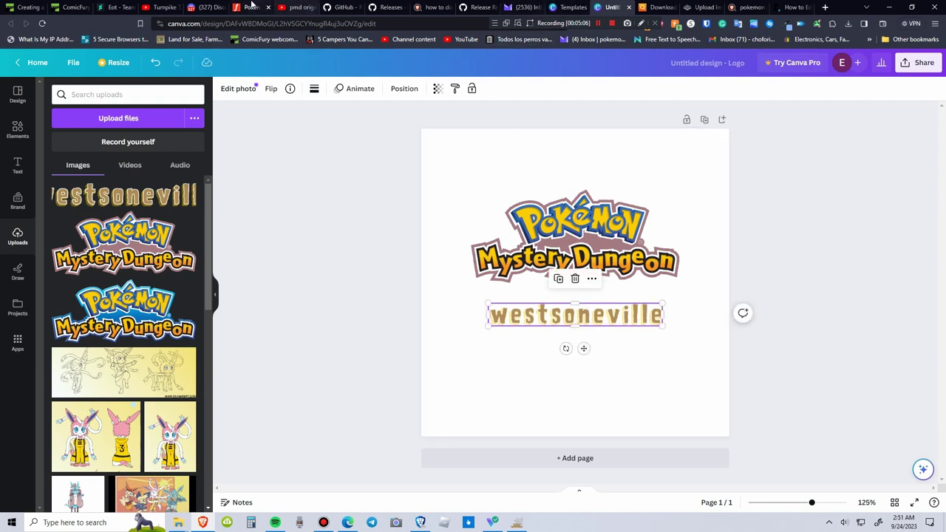
Compare with the Font Meme cover art again and move the westsoneville image slightly closer to the logo, keeping it centred.
left_click(252, 6)
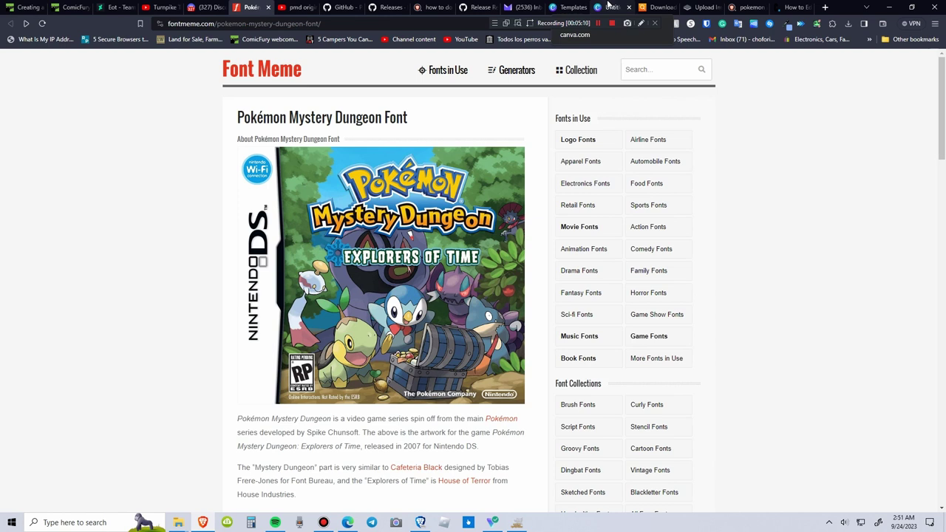
left_click(607, 7)
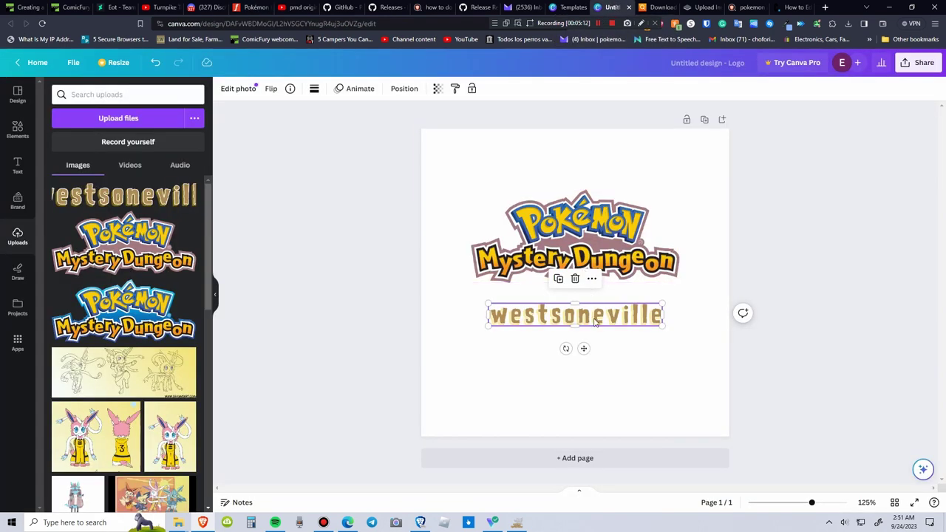
left_click_drag(595, 317, 594, 309)
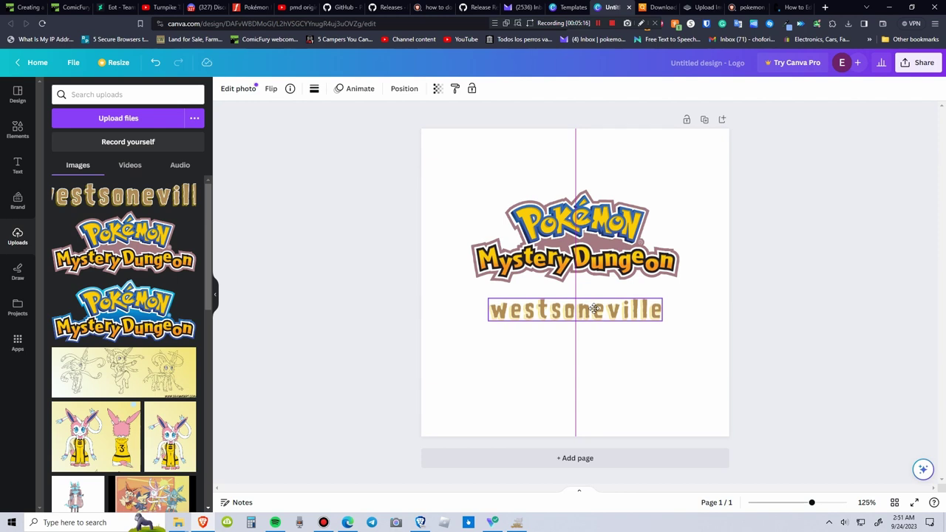
left_click_drag(594, 309, 594, 308)
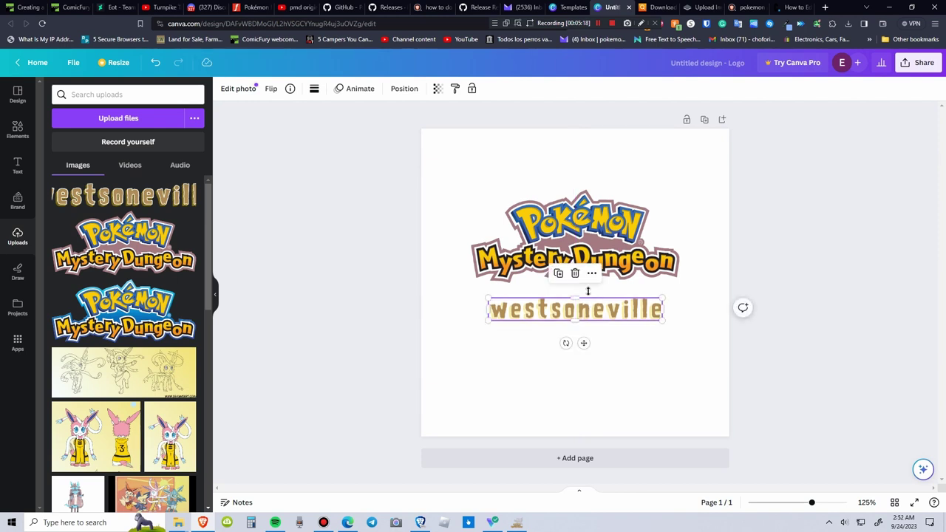
Select the page background and look through its position settings and layer list.
left_click(523, 167)
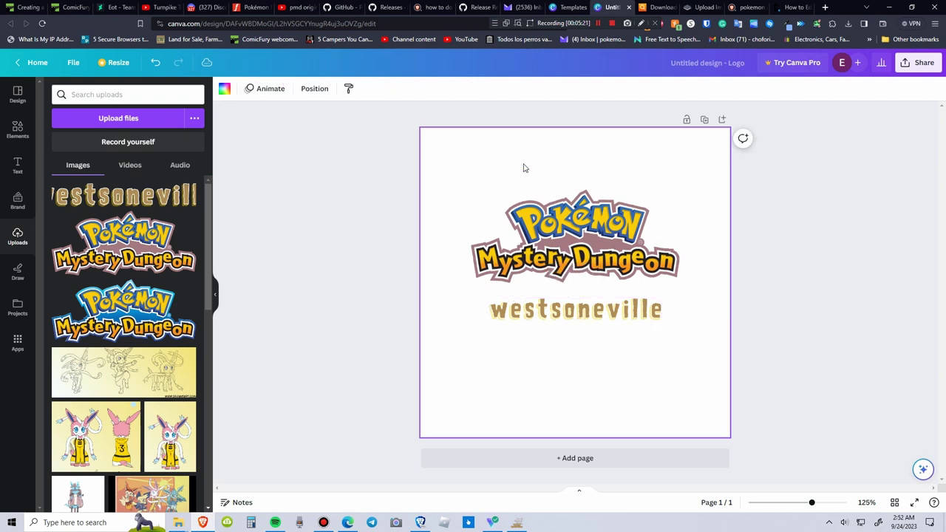
left_click(318, 89)
left_click(348, 90)
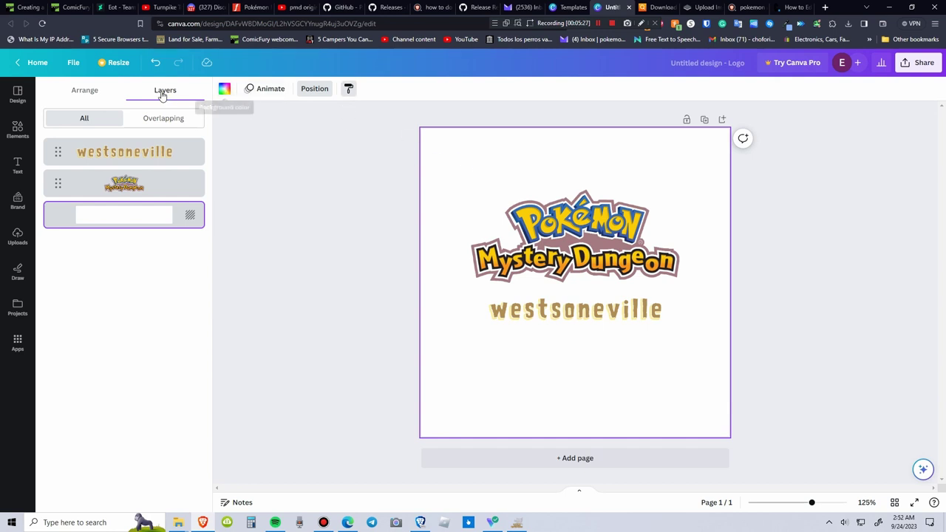
left_click(103, 92)
left_click(154, 94)
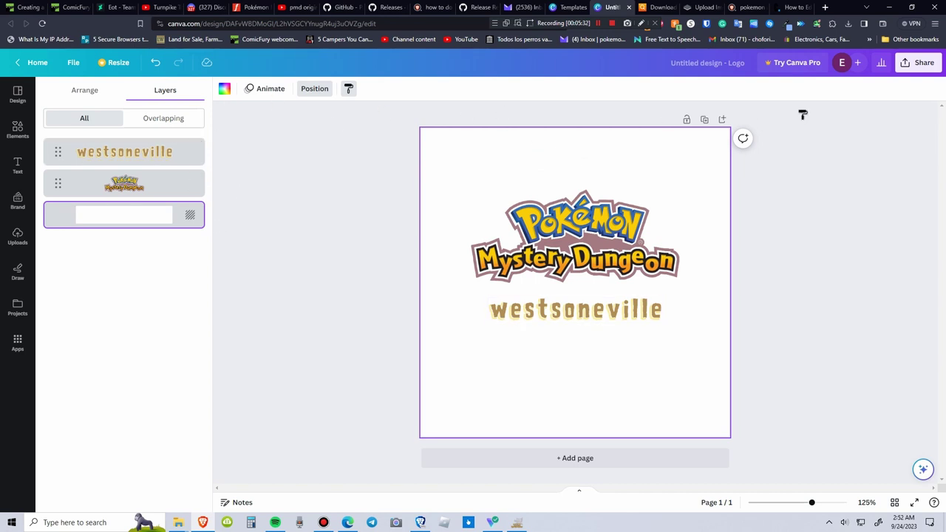
Browse the page's background colours, search them for "transparent", and clear the search.
left_click(224, 88)
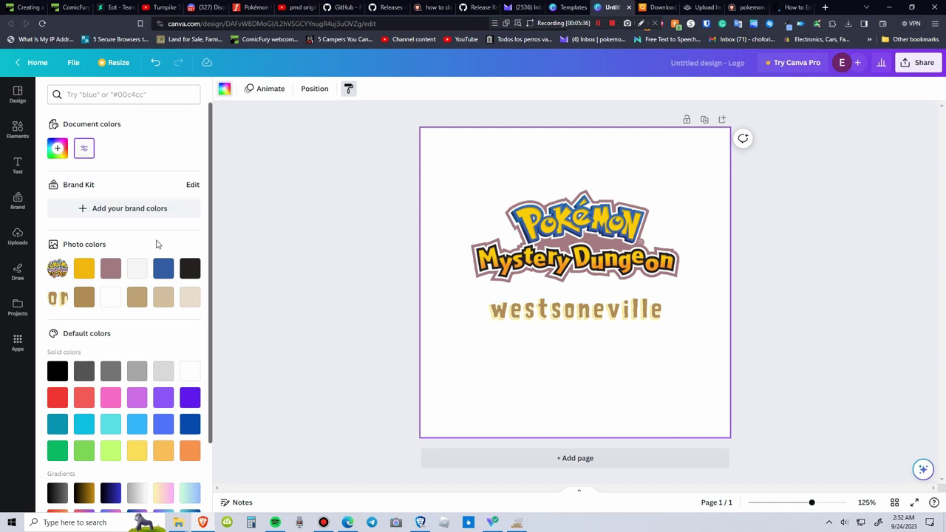
left_click_drag(211, 194, 217, 293)
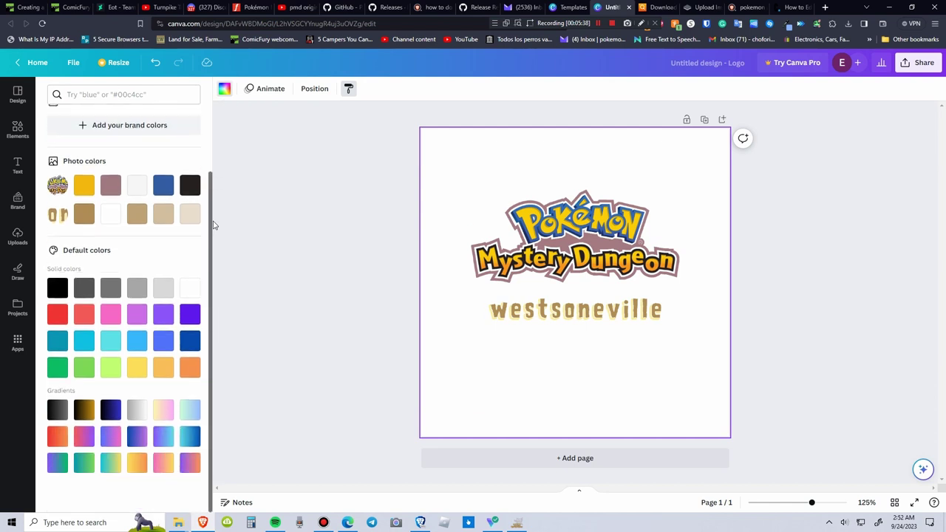
scroll(108, 146, "up", 3)
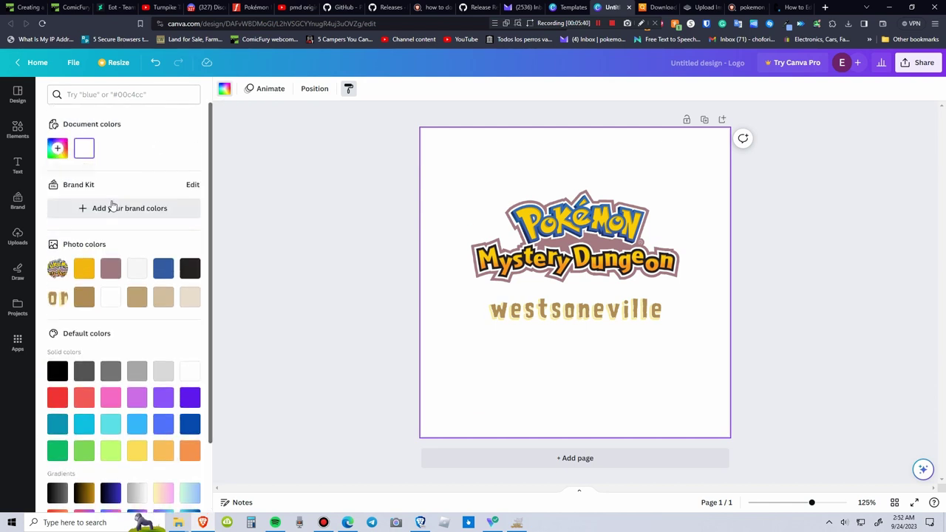
left_click(122, 94)
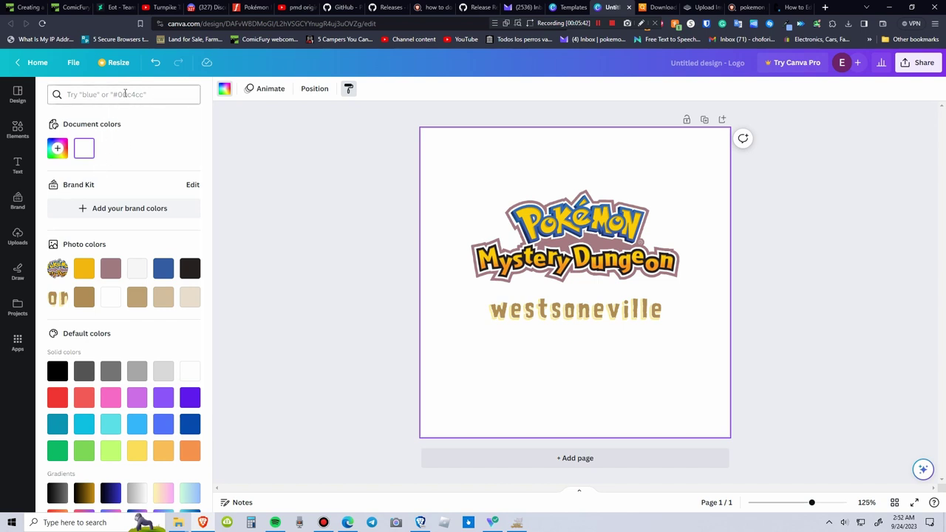
type("transpar")
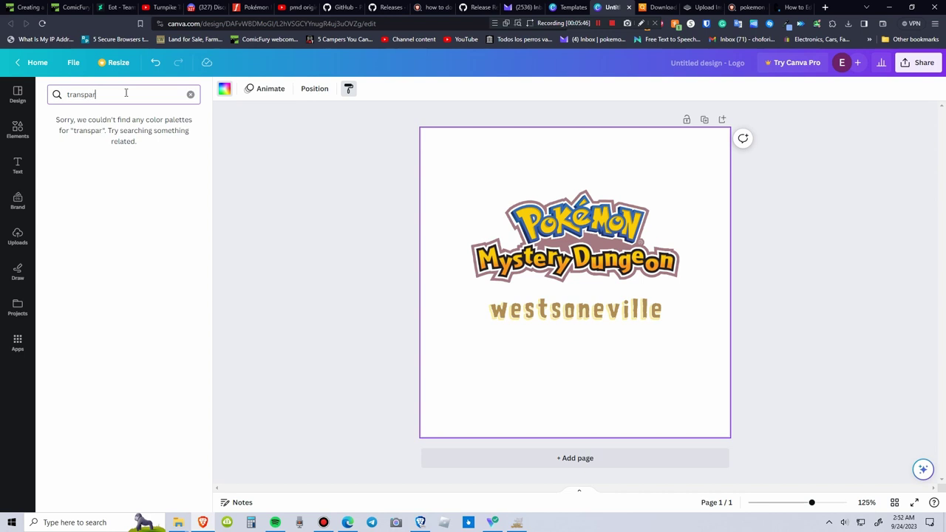
type("ent")
key("ctrl+a")
key("BackSpace")
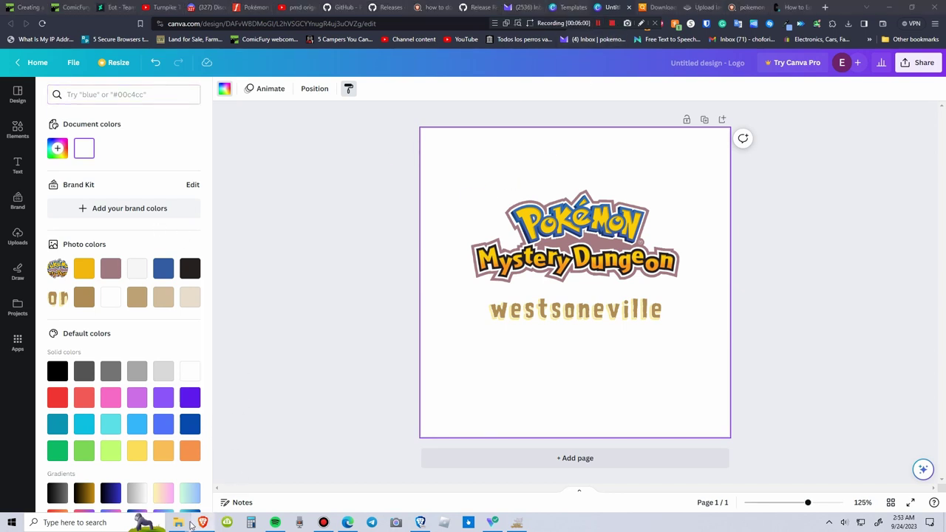
Add the selected removebg-preview image from the Scanned Documents folder to the Canva page below the westsoneville text.
mouse_move(178, 522)
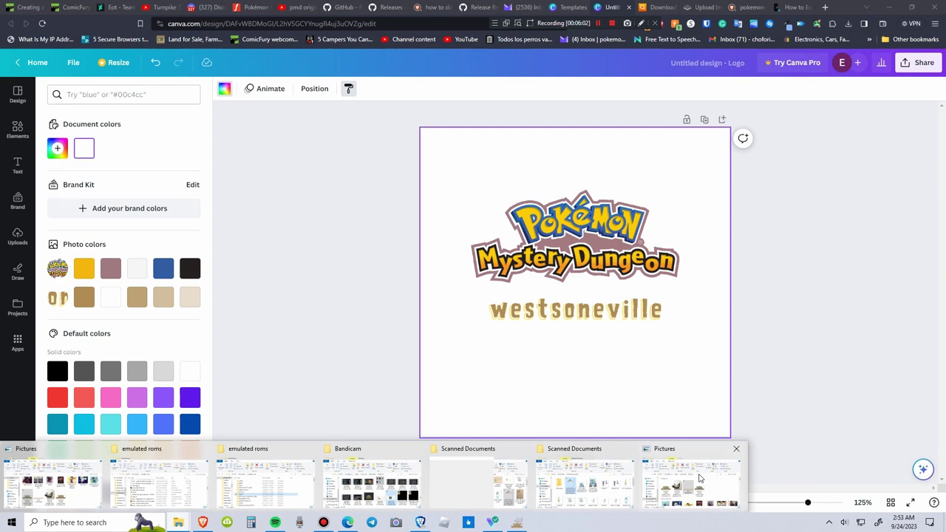
mouse_move(678, 484)
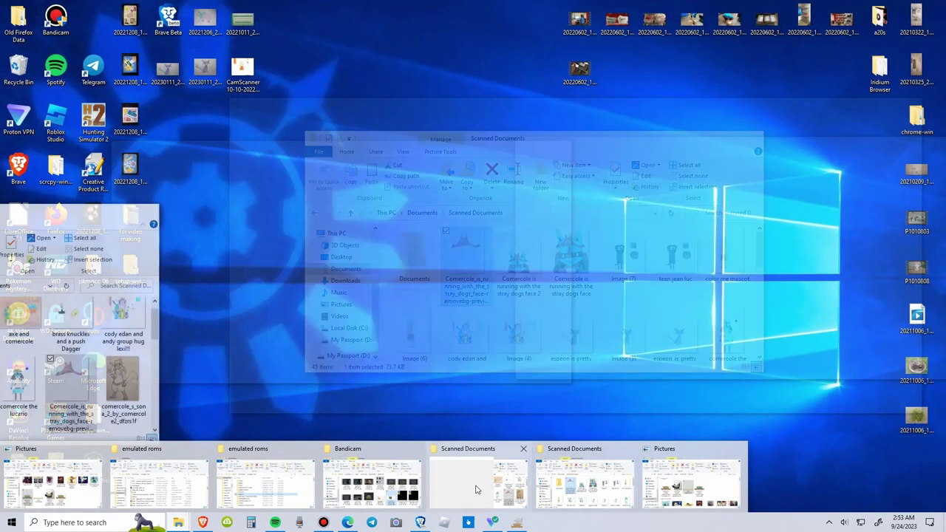
left_click(608, 485)
left_click_drag(481, 143, 786, 163)
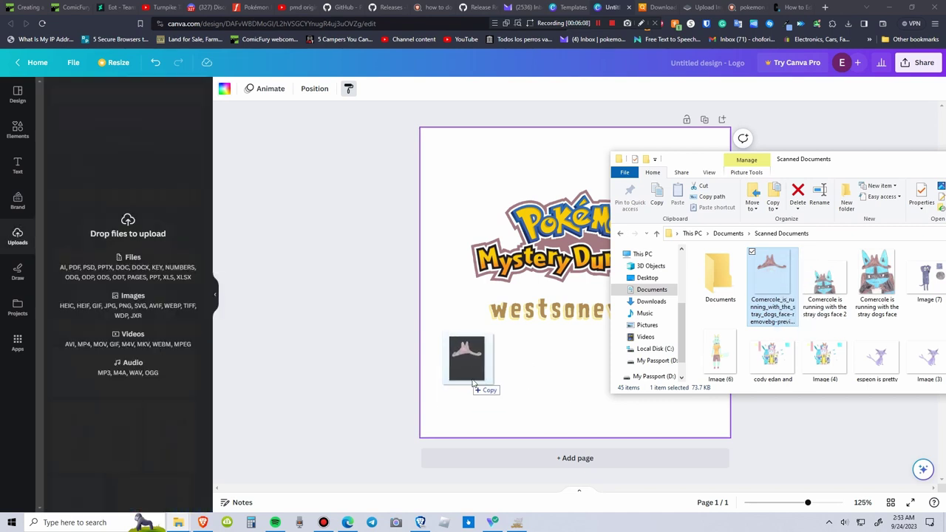